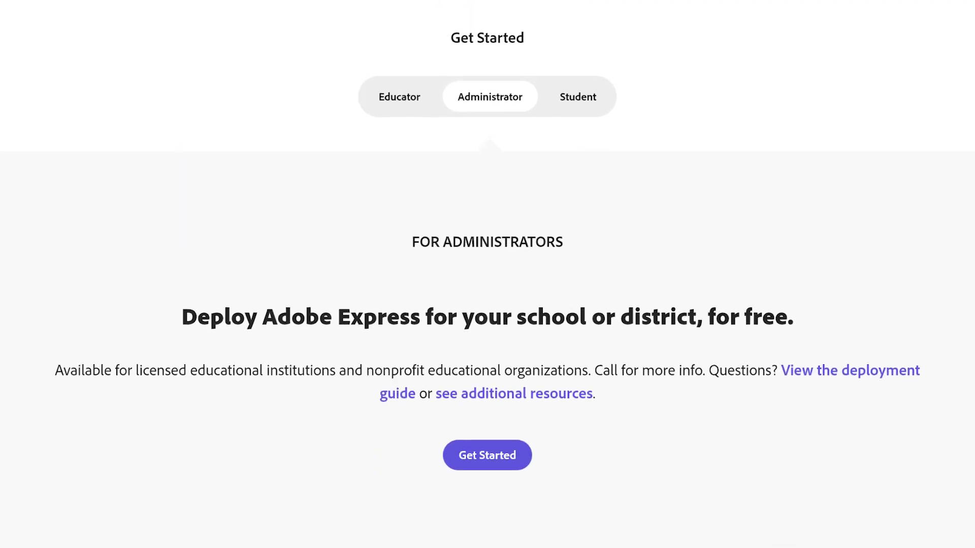
# Choose the Educator audience under Get Started on the education page
pyautogui.click(406, 105)
pyautogui.scroll(-5, 488, 305)
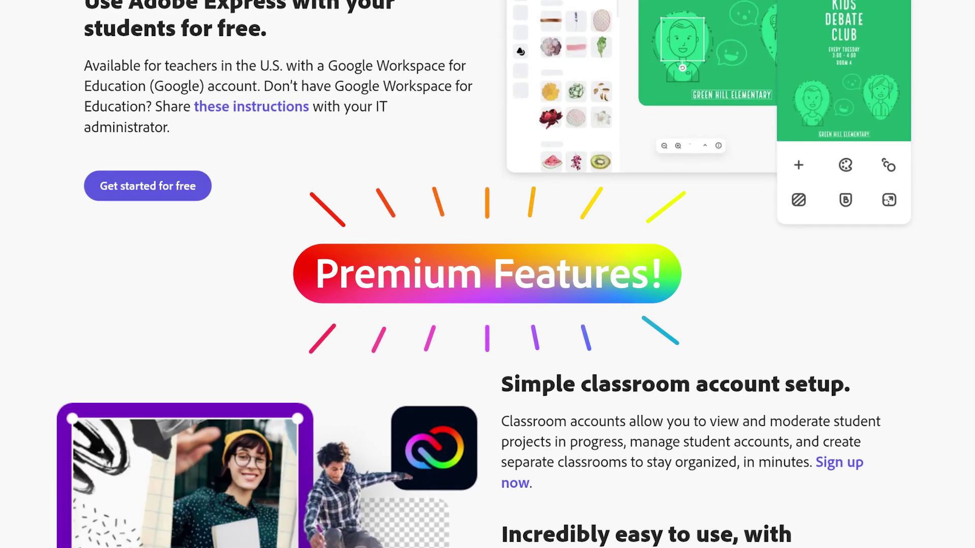
pyautogui.scroll(-10, 487, 304)
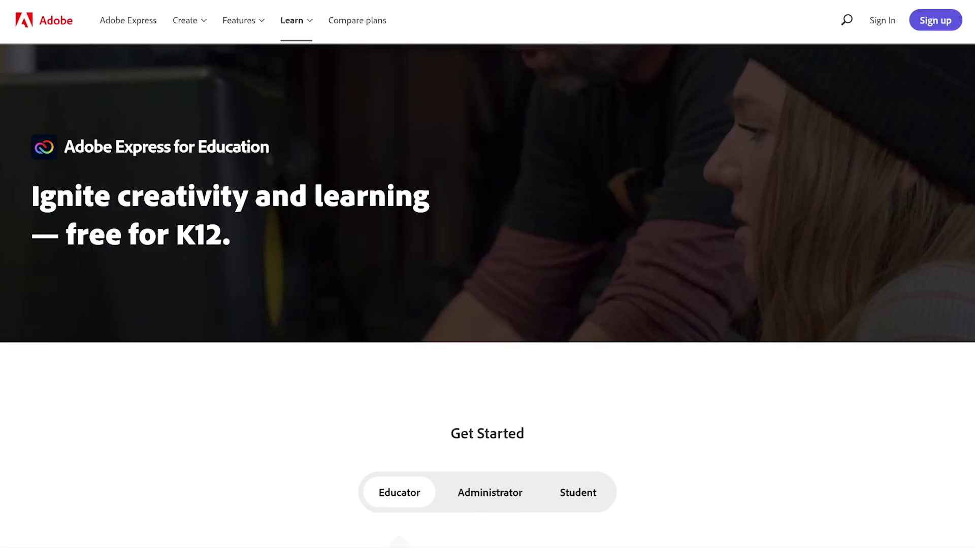
# Show the Administrator get-started information, then the free For Educators offer
pyautogui.click(527, 490)
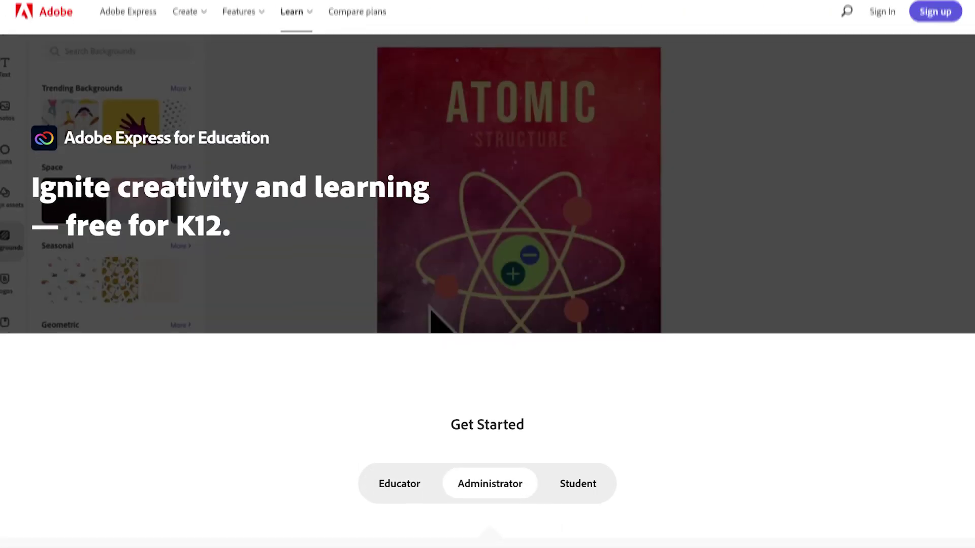
pyautogui.scroll(-5, 528, 492)
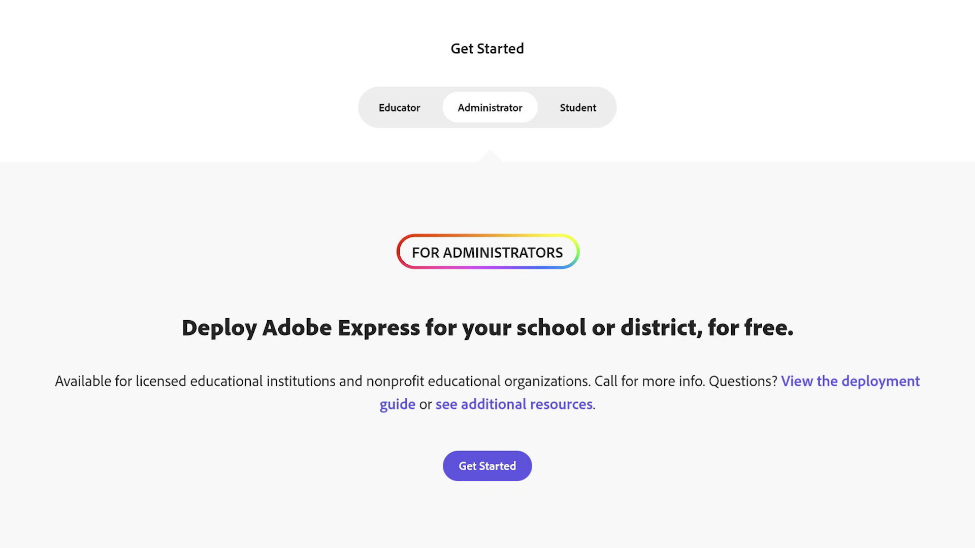
pyautogui.scroll(-5, 488, 305)
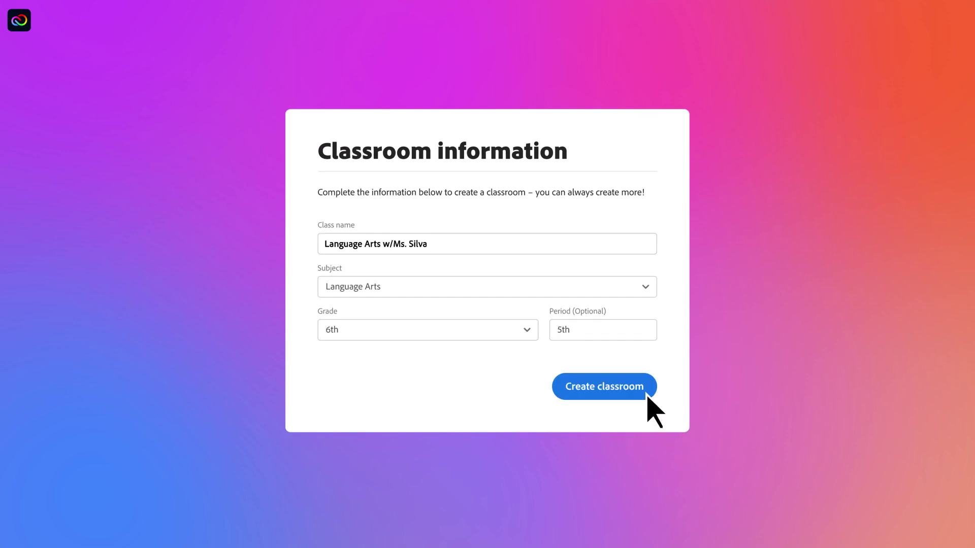
# Create the 'Language Arts w/ Ms. Silva' classroom and show its class code
pyautogui.click(647, 396)
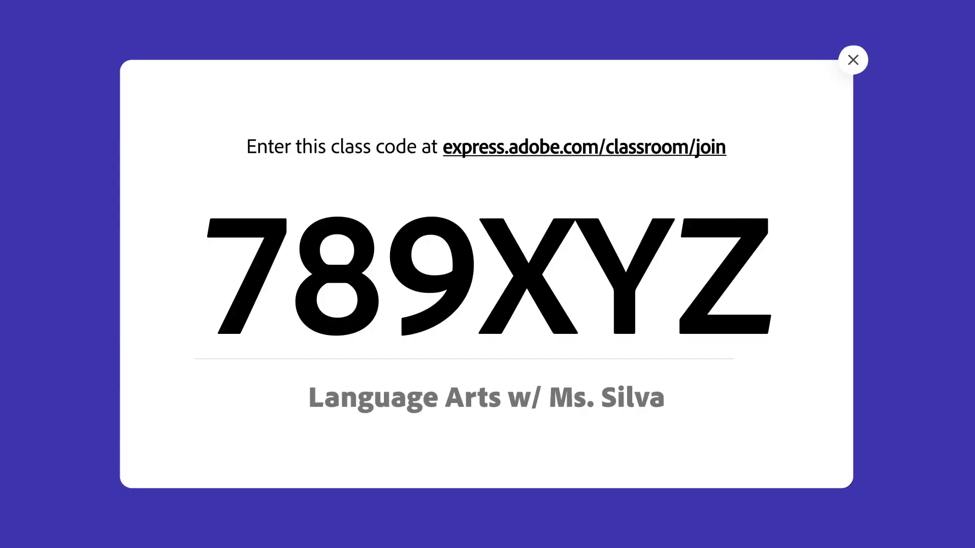